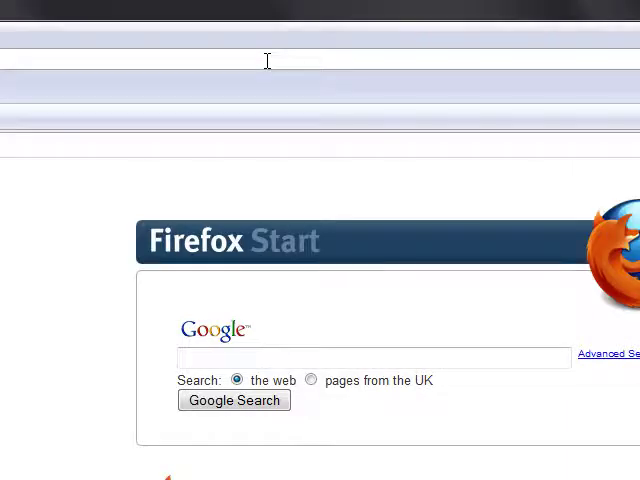
- Load the Xbox.com home page from the Firefox address bar
{"action": "key", "text": "Return"}
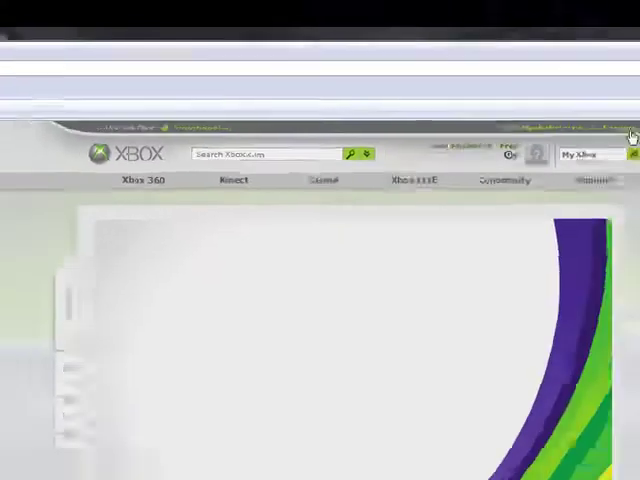
- Start signing in to the Xbox LIVE account via the Sign In link
{"action": "left_click", "coordinate": [633, 178]}
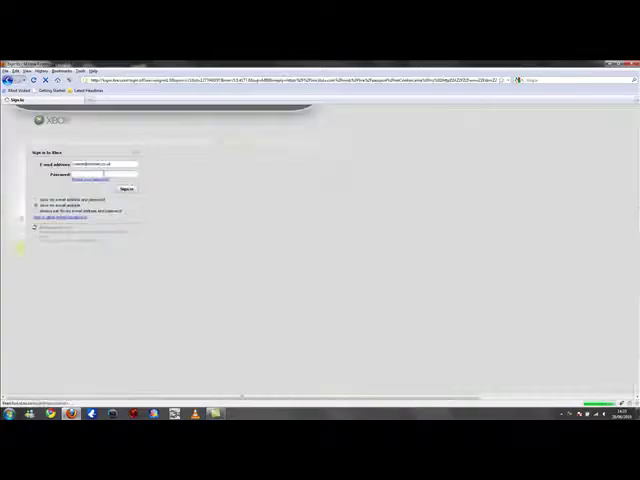
{"action": "type", "text": "********"}
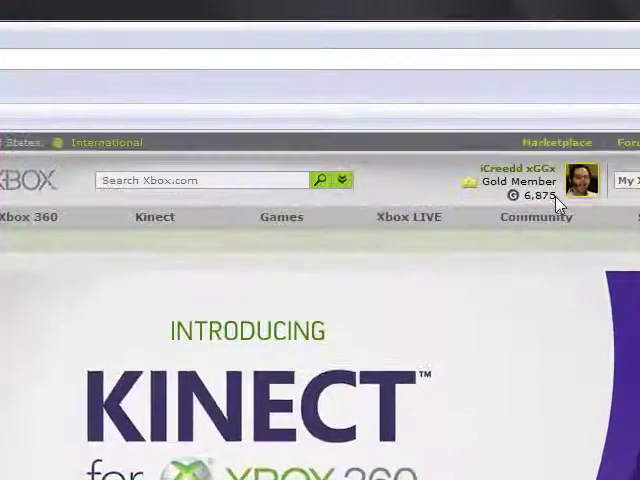
- Highlight the 6,875 gamerscore, open My Xbox, and highlight the motto beside the avatar
{"action": "double_click", "coordinate": [540, 194]}
{"action": "left_click", "coordinate": [545, 194]}
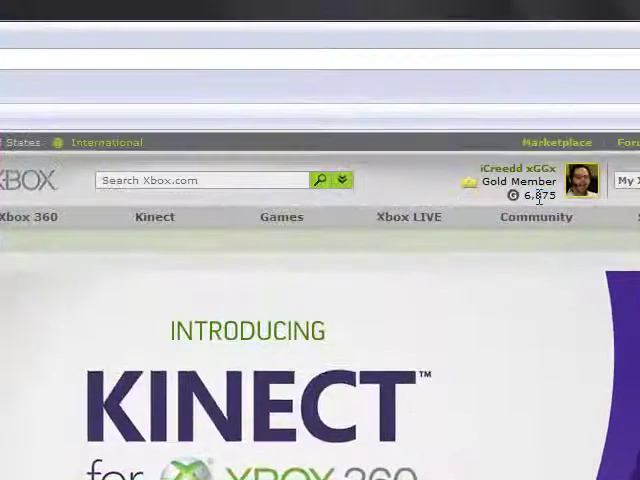
{"action": "left_click", "coordinate": [592, 202]}
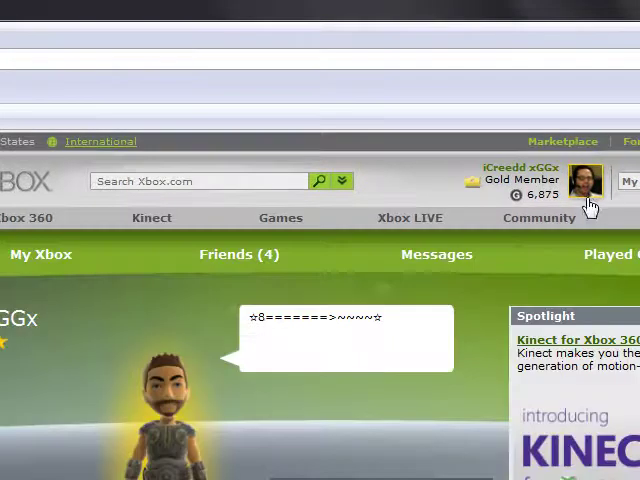
{"action": "left_click_drag", "start_coordinate": [275, 320], "coordinate": [262, 318]}
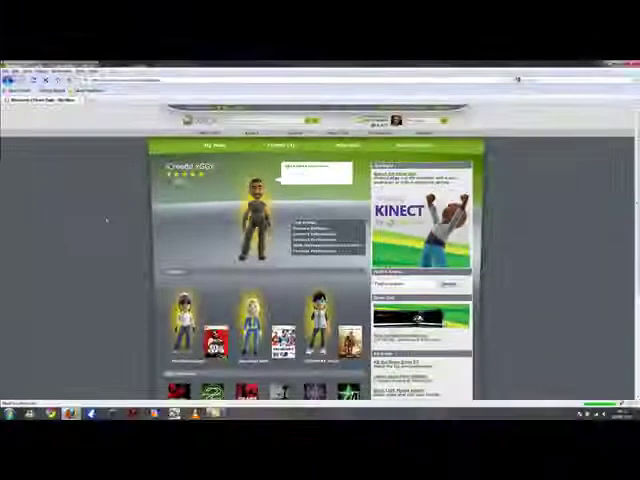
{"action": "scroll", "coordinate": [105, 218], "scroll_direction": "down", "scroll_amount": 2}
{"action": "scroll", "coordinate": [105, 218], "scroll_direction": "down", "scroll_amount": 2}
{"action": "scroll", "coordinate": [105, 218], "scroll_direction": "down", "scroll_amount": 2}
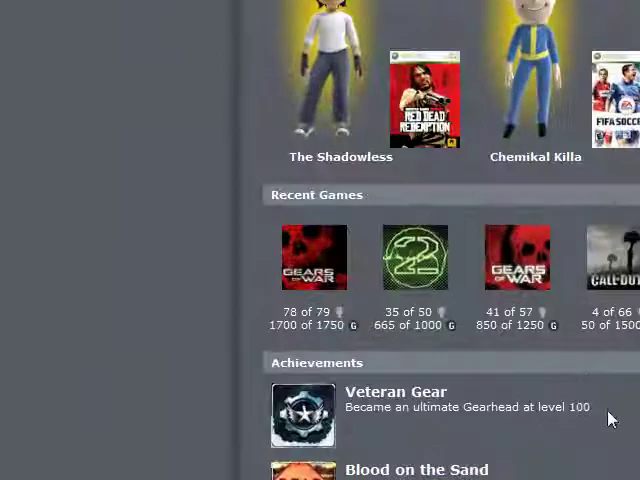
{"action": "left_click_drag", "start_coordinate": [612, 410], "coordinate": [345, 395]}
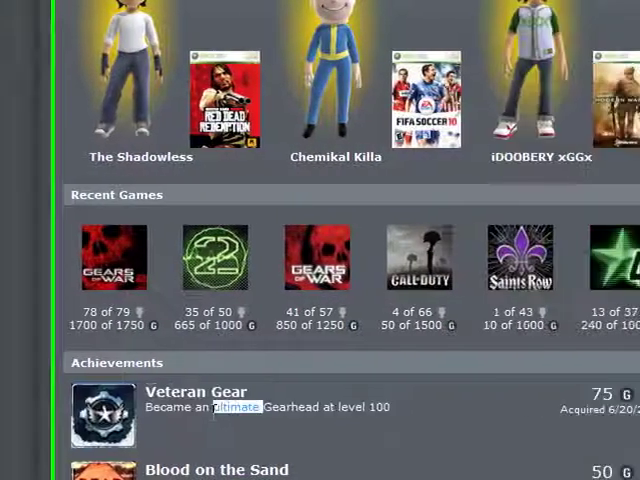
{"action": "left_click_drag", "start_coordinate": [215, 410], "coordinate": [157, 410]}
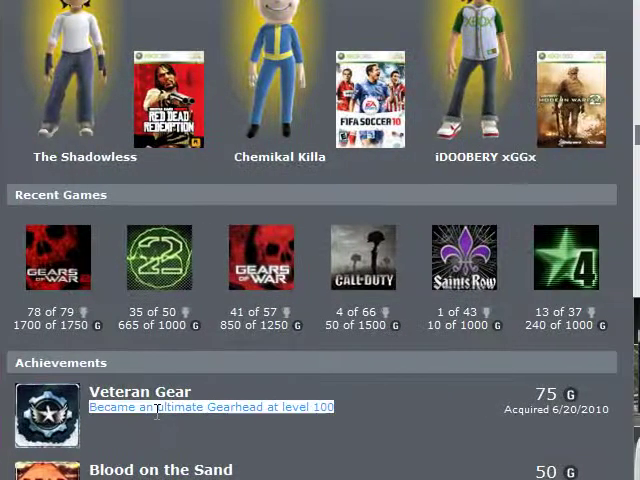
{"action": "left_click", "coordinate": [510, 405]}
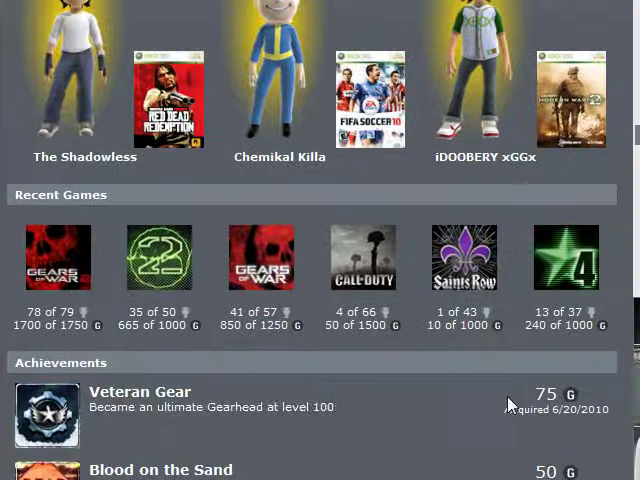
{"action": "left_click_drag", "start_coordinate": [540, 395], "coordinate": [580, 400]}
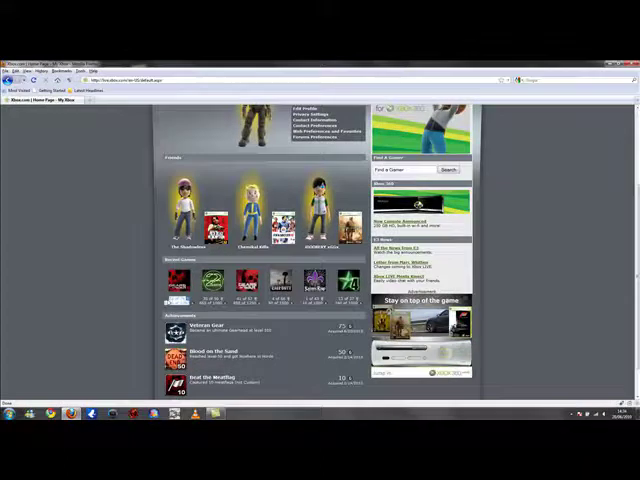
{"action": "scroll", "coordinate": [481, 263], "scroll_direction": "up", "scroll_amount": 5}
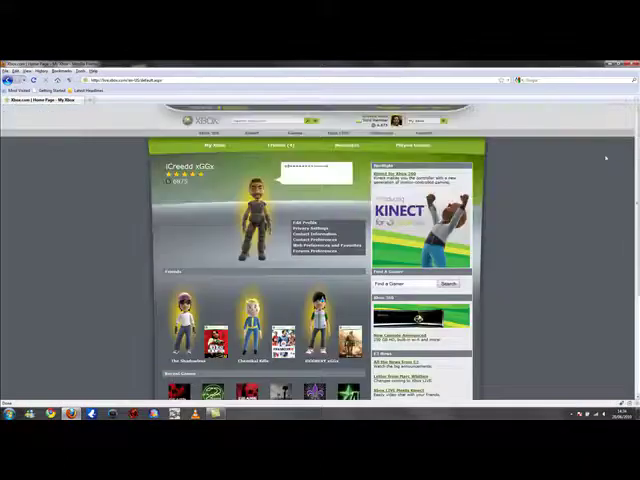